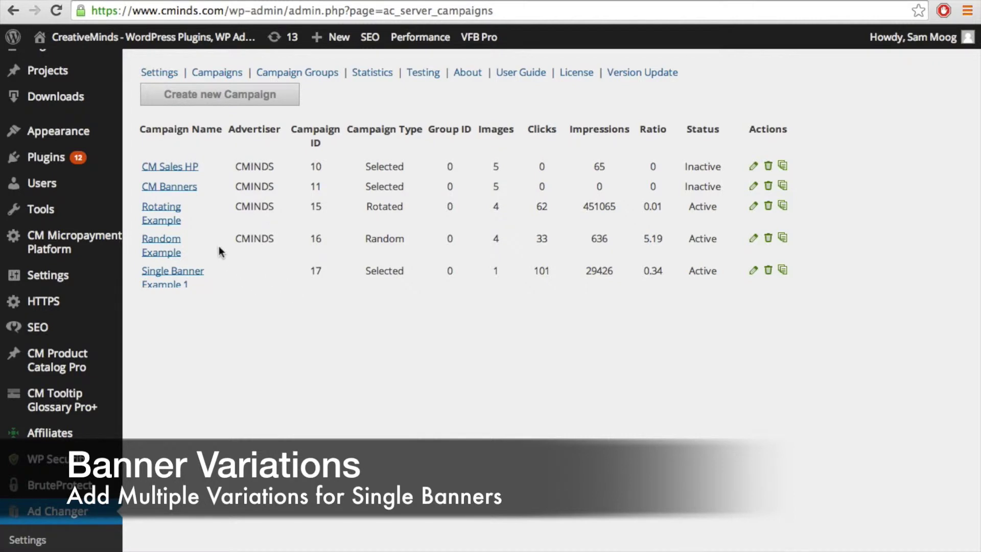
{"action": "scroll", "coordinate": [219, 246], "scroll_direction": "down", "scroll_amount": 2}
{"action": "scroll", "coordinate": [218, 247], "scroll_direction": "down", "scroll_amount": 2}
- Open the Variation Example campaign and display its Campaign Banners settings
{"action": "left_click", "coordinate": [159, 229]}
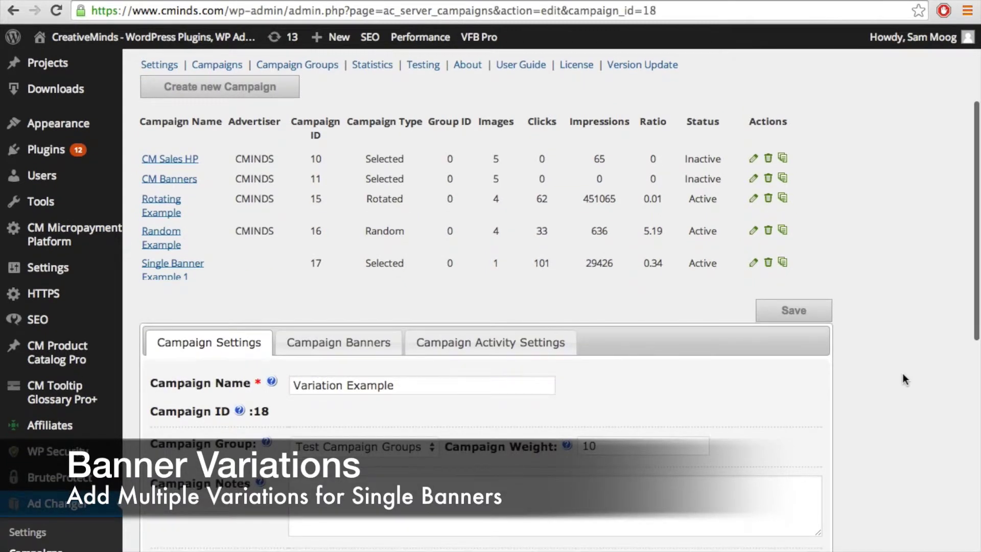
{"action": "left_click", "coordinate": [331, 346]}
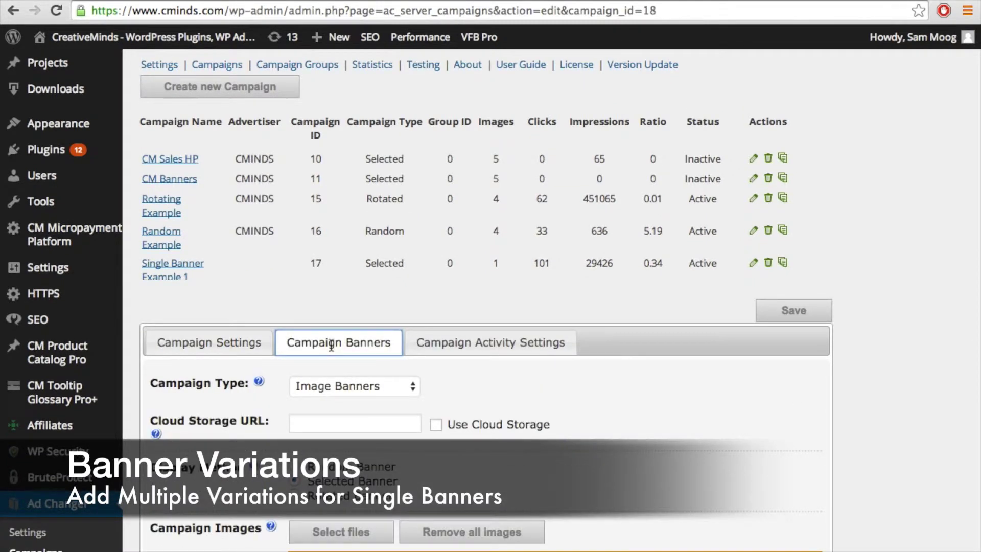
{"action": "scroll", "coordinate": [918, 440], "scroll_direction": "down", "scroll_amount": 2}
{"action": "scroll", "coordinate": [918, 440], "scroll_direction": "down", "scroll_amount": 3}
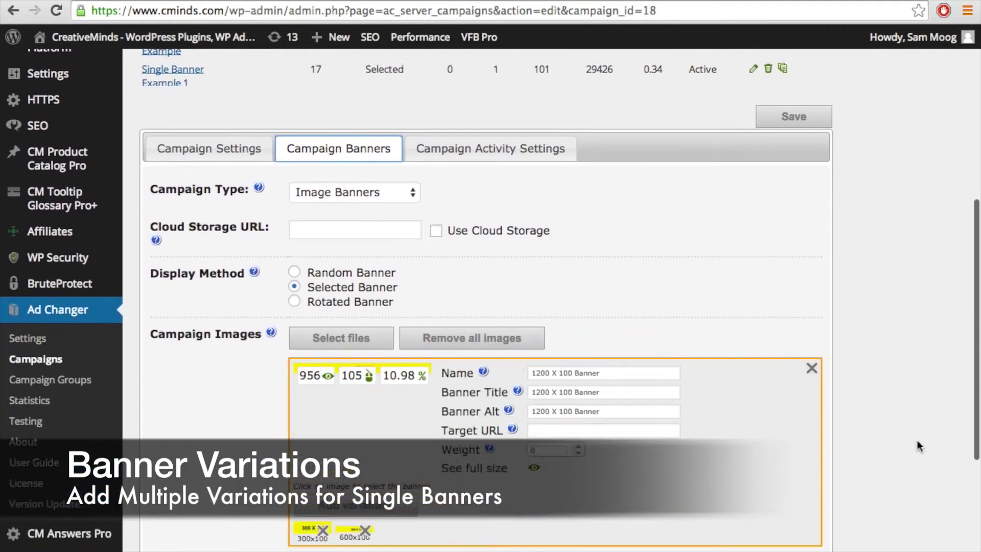
{"action": "scroll", "coordinate": [917, 445], "scroll_direction": "down", "scroll_amount": 1}
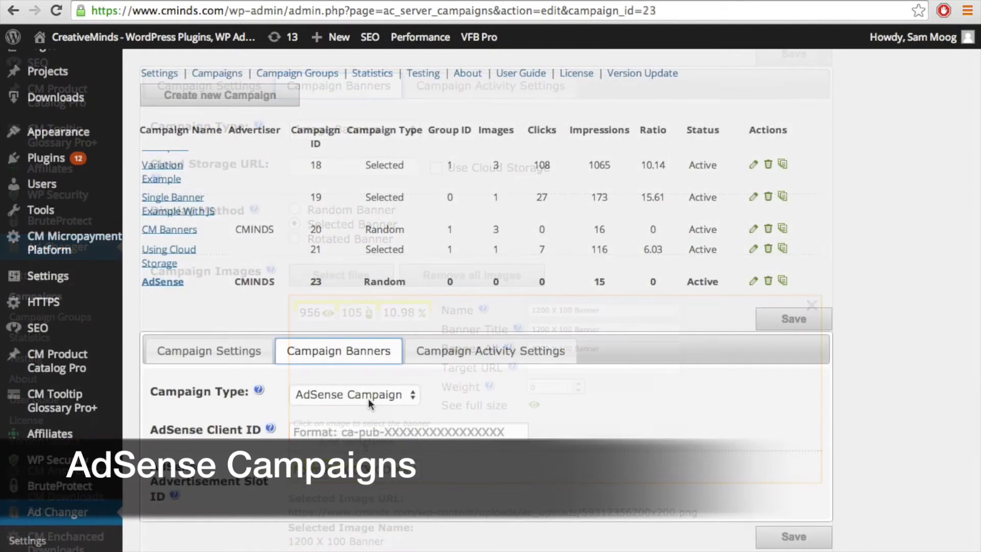
- Keep AdSense Campaign as the type and select the empty Client ID and Slot ID fields
{"action": "left_click", "coordinate": [401, 400]}
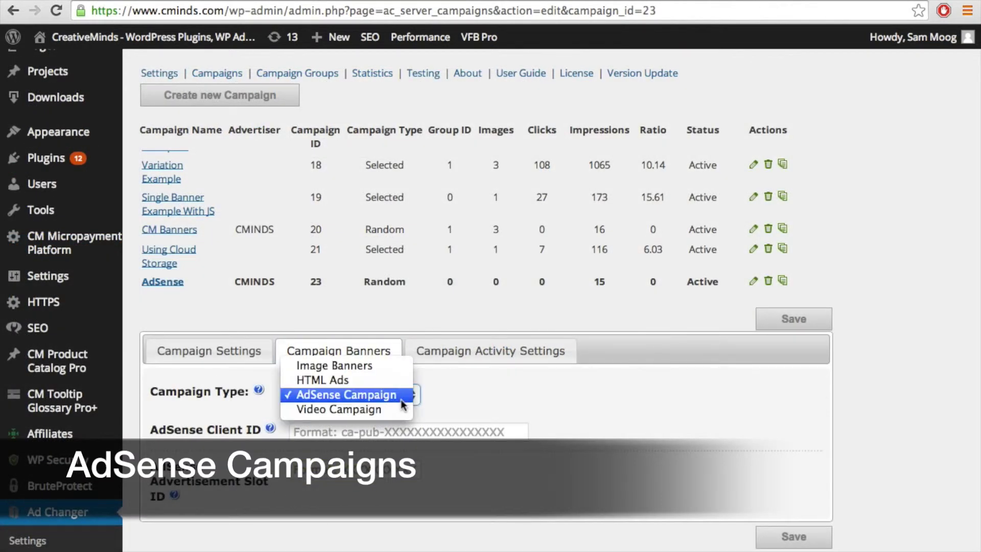
{"action": "left_click", "coordinate": [401, 400]}
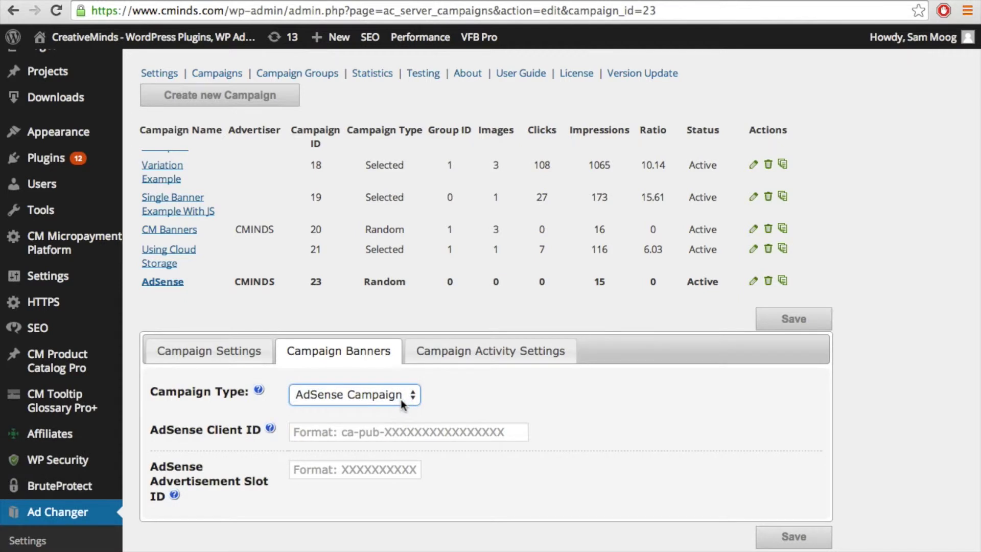
{"action": "left_click", "coordinate": [298, 432]}
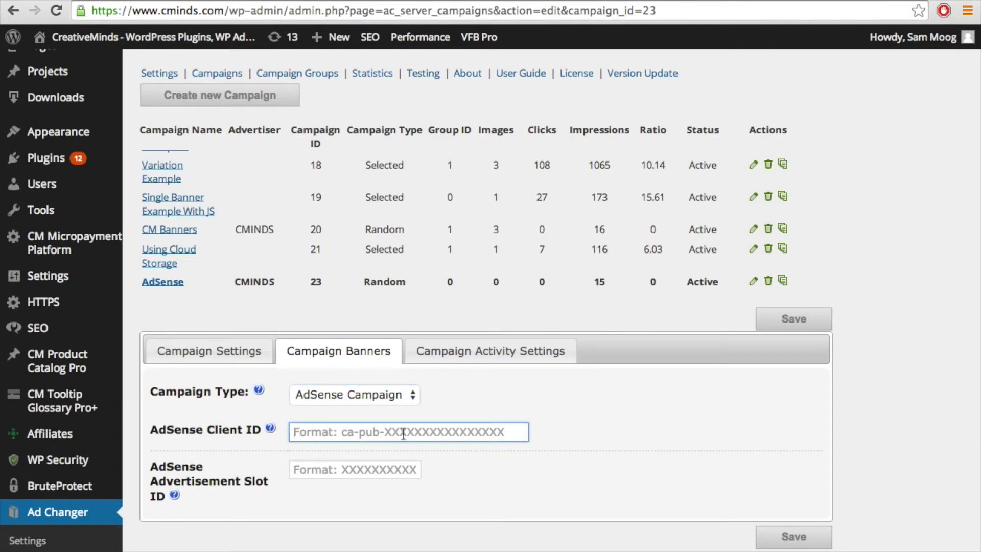
{"action": "left_click", "coordinate": [296, 469]}
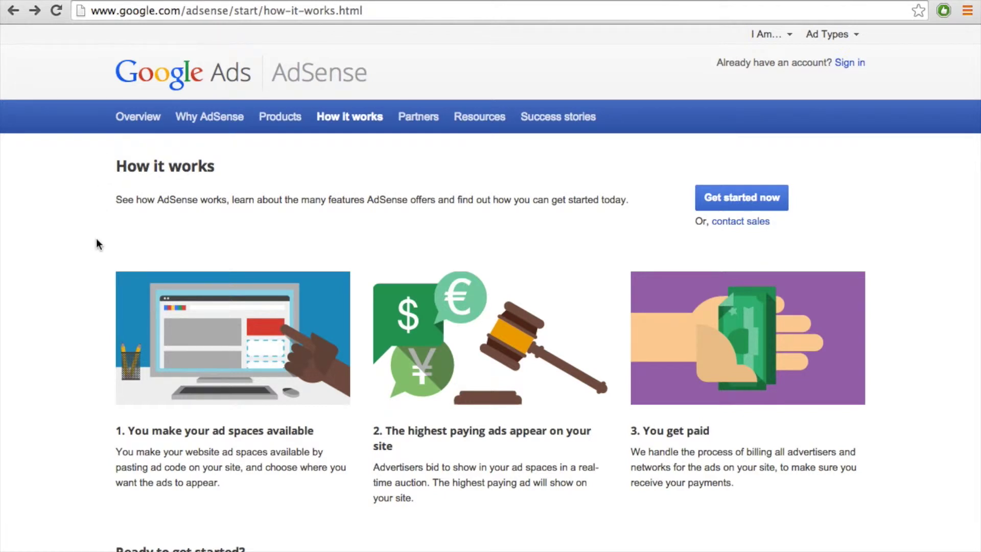
{"action": "scroll", "coordinate": [82, 347], "scroll_direction": "down", "scroll_amount": 1}
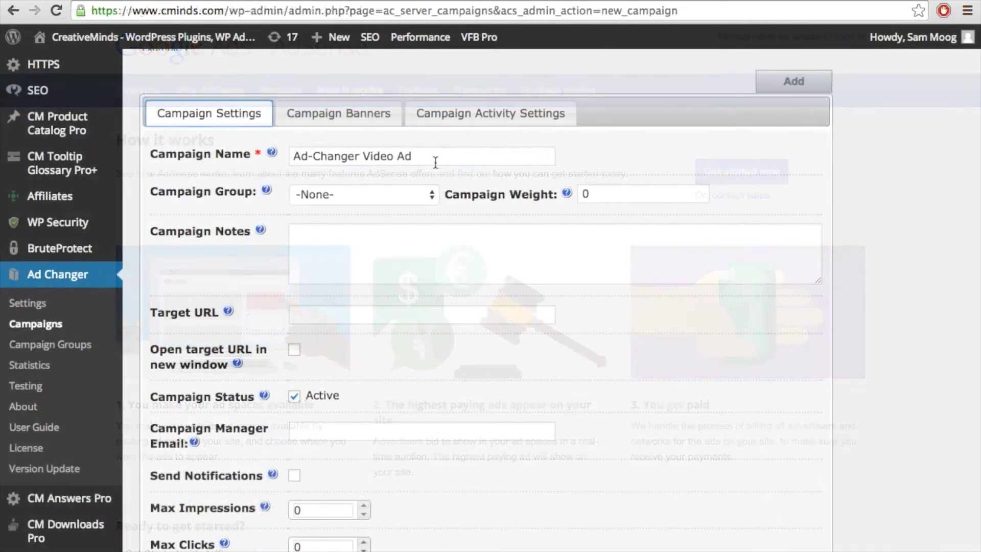
- Name the campaign 'Ad-Changer Video Ad' and set its advertiser to CMINDS
{"action": "triple_click", "coordinate": [436, 163]}
{"action": "left_click", "coordinate": [436, 163]}
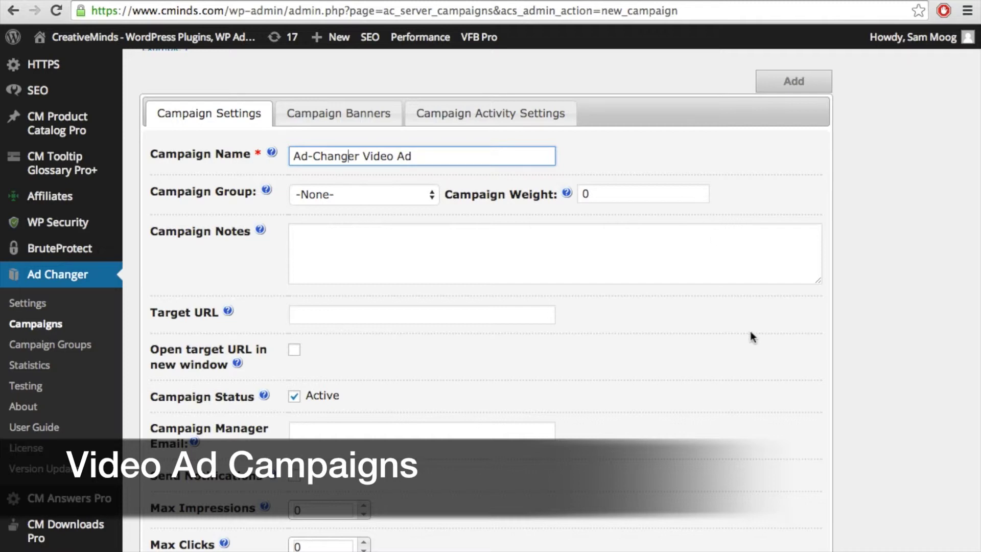
{"action": "scroll", "coordinate": [744, 391], "scroll_direction": "down", "scroll_amount": 1}
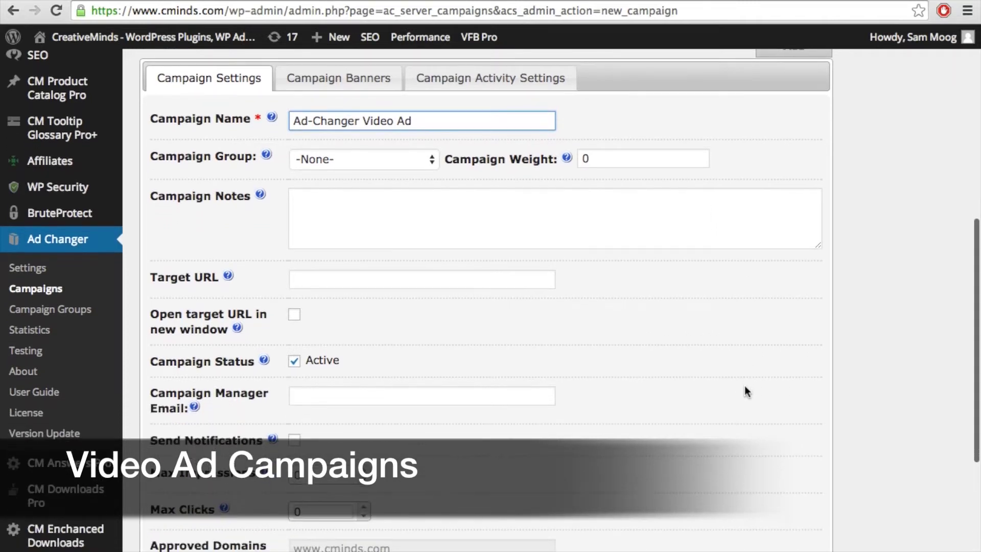
{"action": "scroll", "coordinate": [744, 391], "scroll_direction": "down", "scroll_amount": 3}
{"action": "scroll", "coordinate": [744, 391], "scroll_direction": "down", "scroll_amount": 2}
{"action": "scroll", "coordinate": [744, 391], "scroll_direction": "down", "scroll_amount": 1}
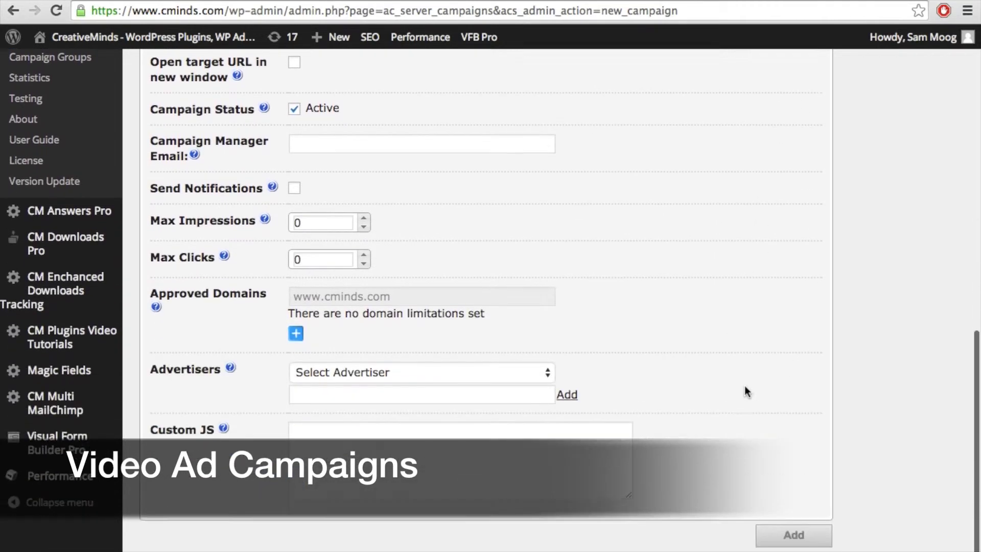
{"action": "scroll", "coordinate": [691, 392], "scroll_direction": "down", "scroll_amount": 2}
{"action": "left_click", "coordinate": [514, 357]}
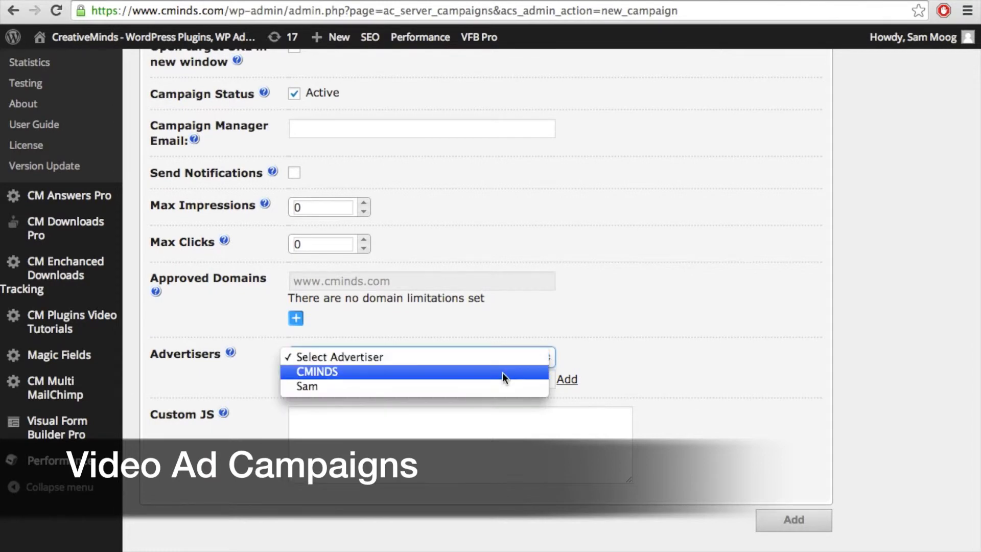
{"action": "left_click", "coordinate": [502, 373]}
{"action": "left_click", "coordinate": [521, 380]}
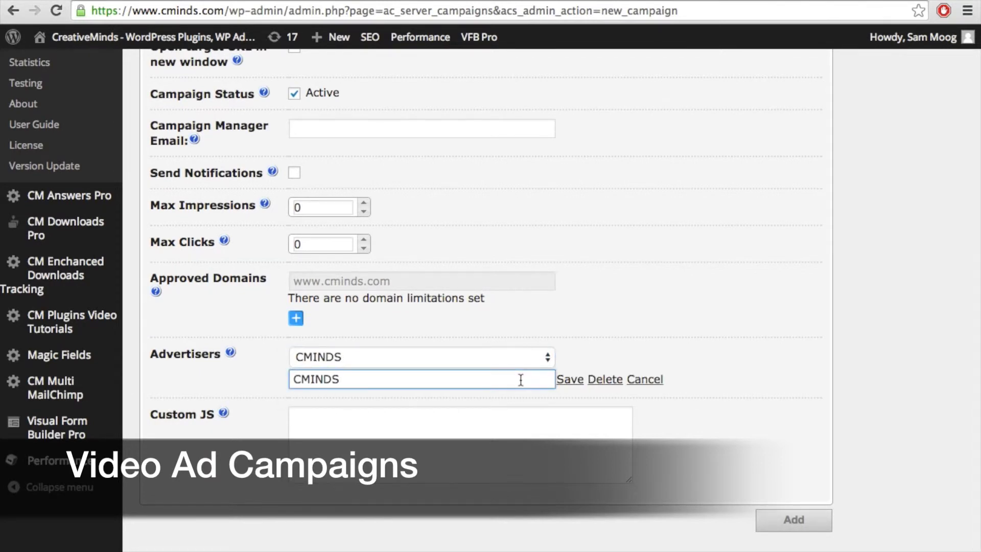
{"action": "scroll", "coordinate": [870, 395], "scroll_direction": "up", "scroll_amount": 5}
{"action": "scroll", "coordinate": [870, 395], "scroll_direction": "up", "scroll_amount": 1}
- Give the Video Campaign a YouTube iframe embed banner and add the campaign
{"action": "left_click", "coordinate": [349, 81]}
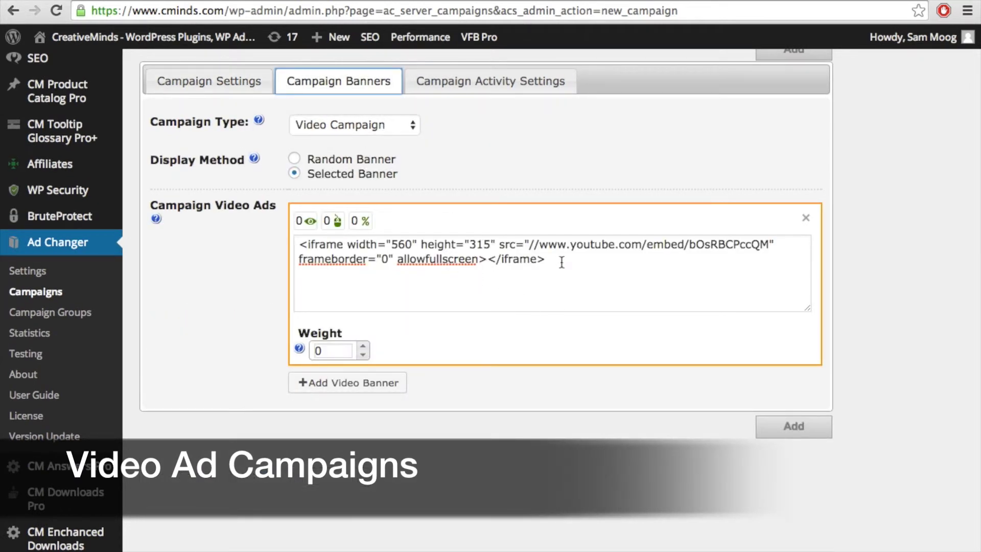
{"action": "left_click_drag", "start_coordinate": [562, 262], "coordinate": [291, 246]}
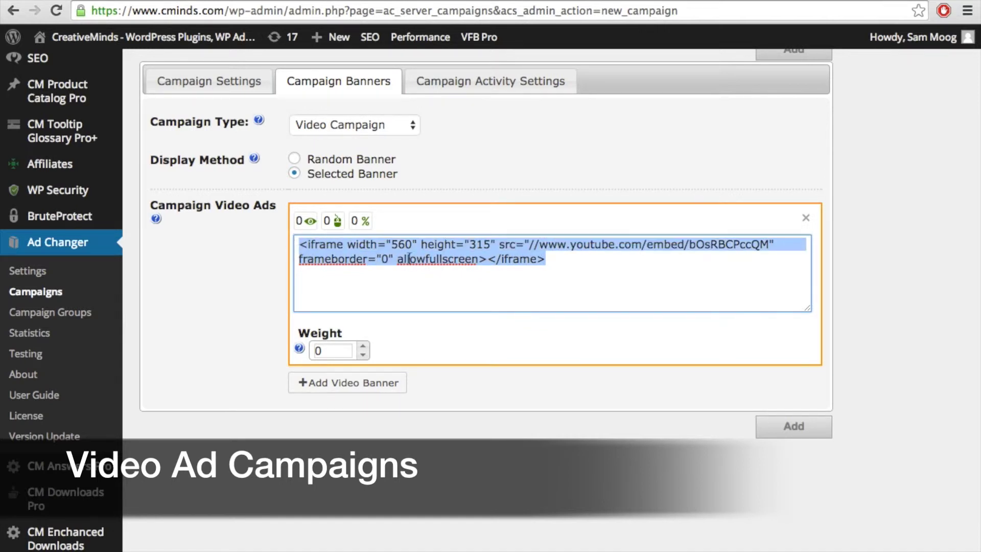
{"action": "left_click", "coordinate": [439, 259]}
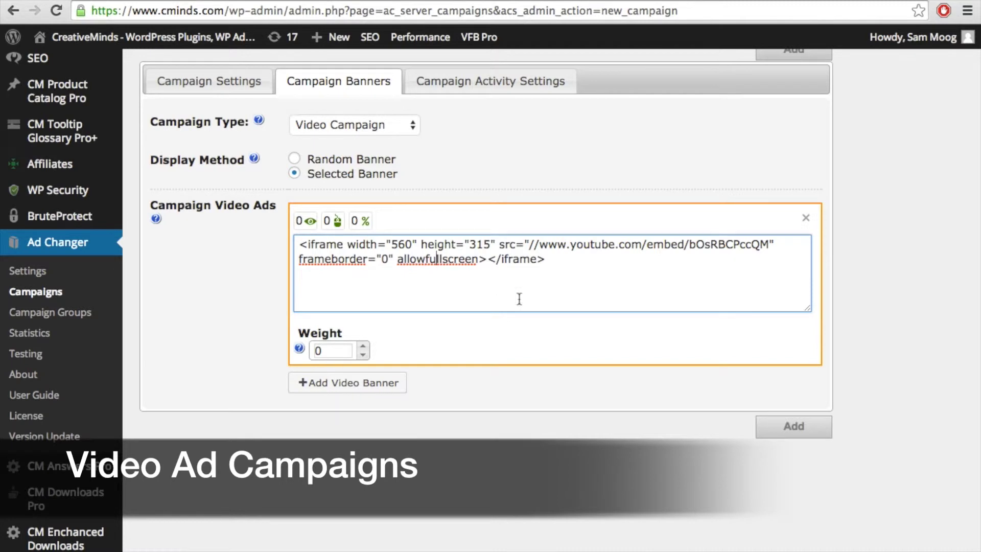
{"action": "left_click", "coordinate": [793, 428]}
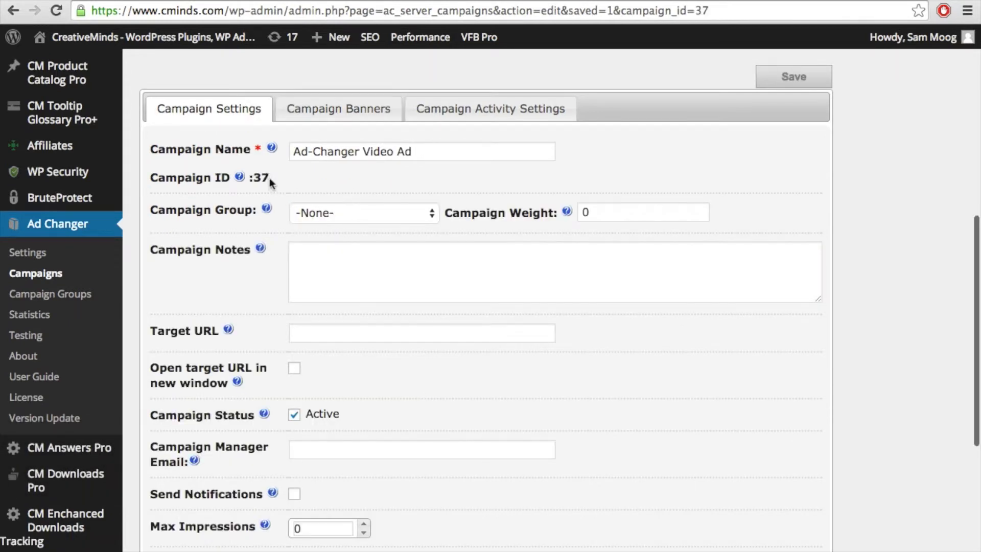
- Embed campaign ID 37 in a new post and play its video on the published page
{"action": "left_click_drag", "start_coordinate": [271, 181], "coordinate": [256, 179]}
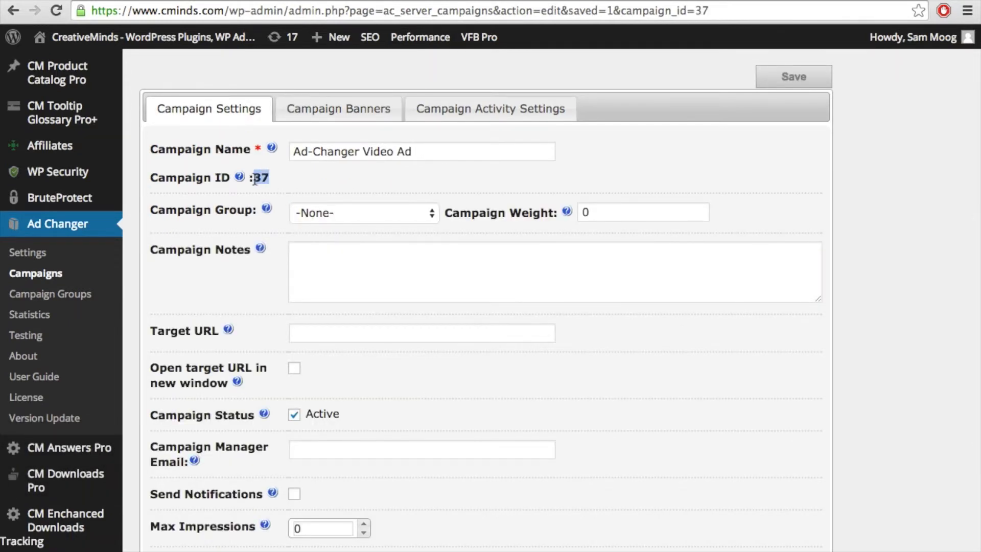
{"action": "type", "text": "[cm"}
{"action": "type", "text": "_ad_changer"}
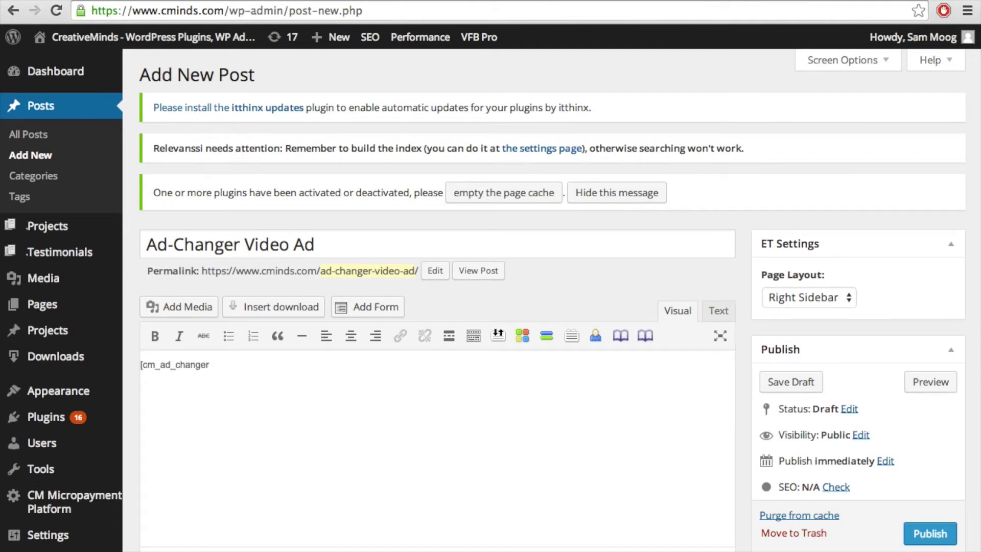
{"action": "type", "text": " campaign_id="}
{"action": "type", "text": "\"37\"]"}
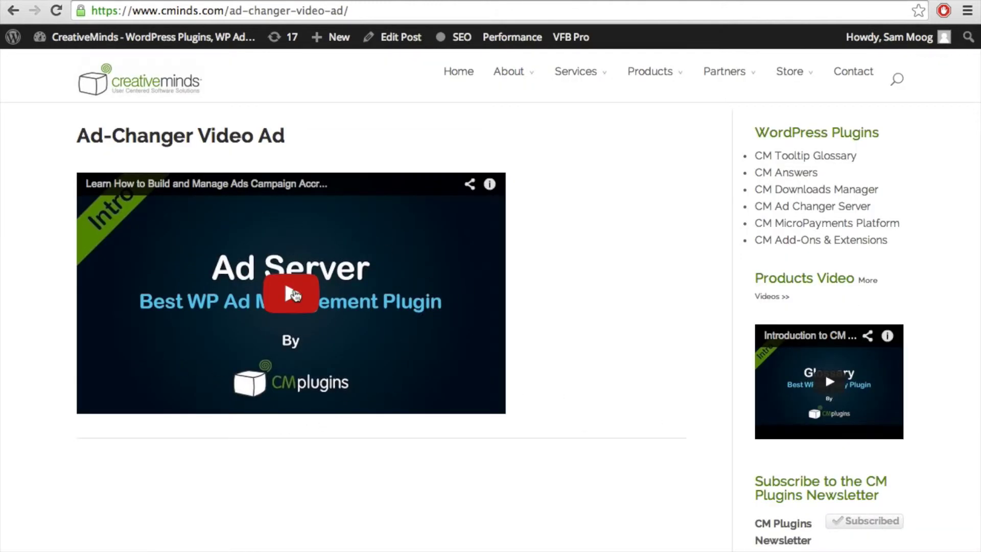
{"action": "left_click", "coordinate": [293, 293]}
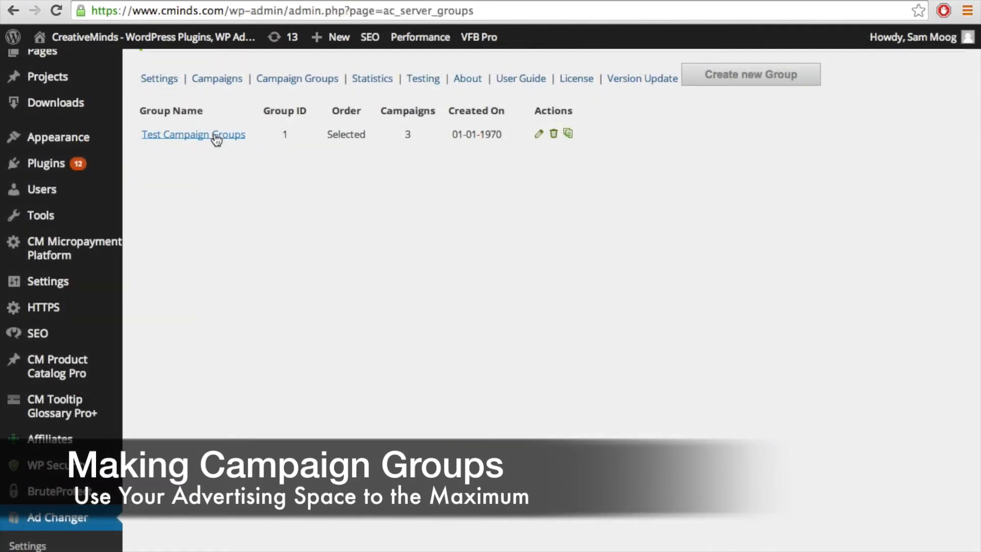
- Open Test Campaign Groups, then open Using Cloud Storage from its 0 weight link
{"action": "left_click", "coordinate": [216, 136]}
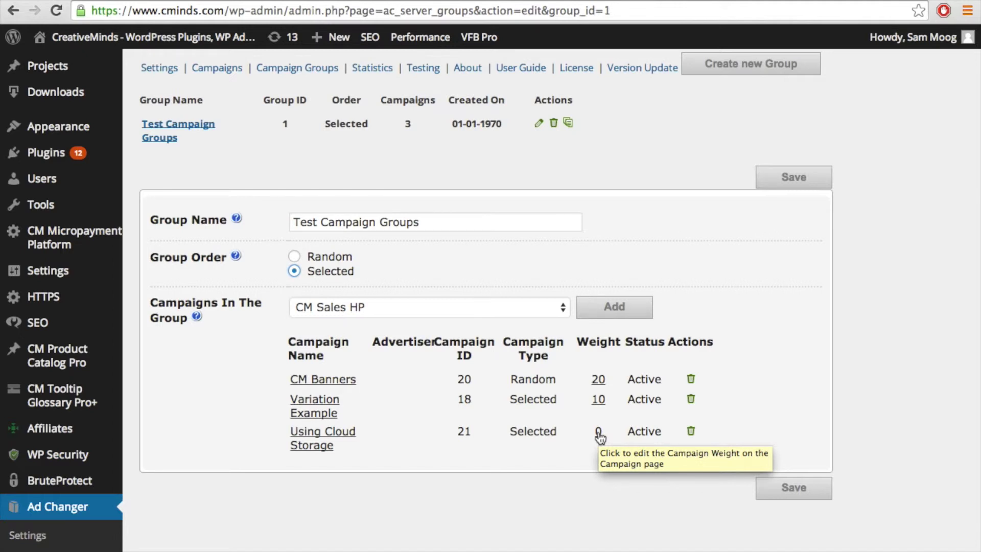
{"action": "left_click", "coordinate": [600, 434]}
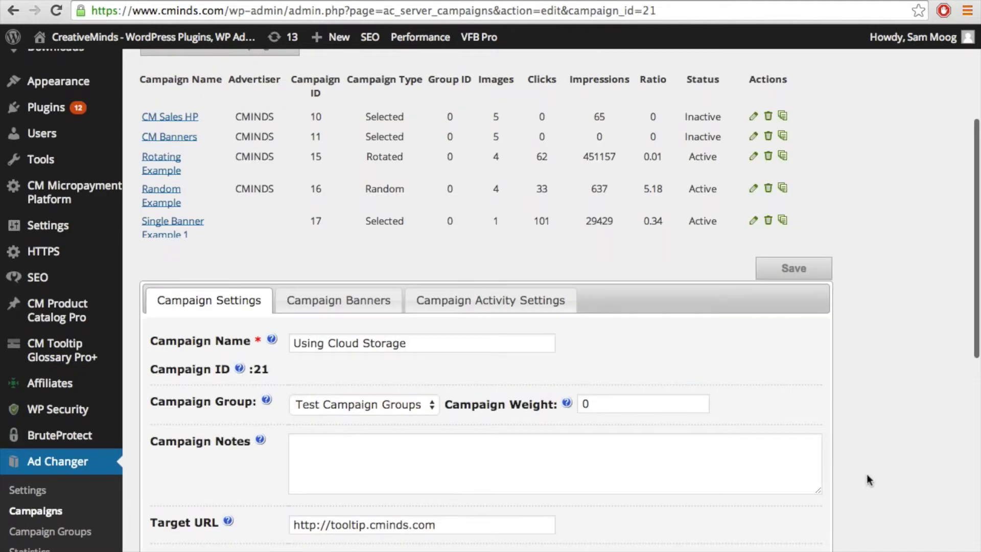
- Change Using Cloud Storage's campaign weight from 0 to 20 and save
{"action": "left_click", "coordinate": [591, 404]}
{"action": "type", "text": "2"}
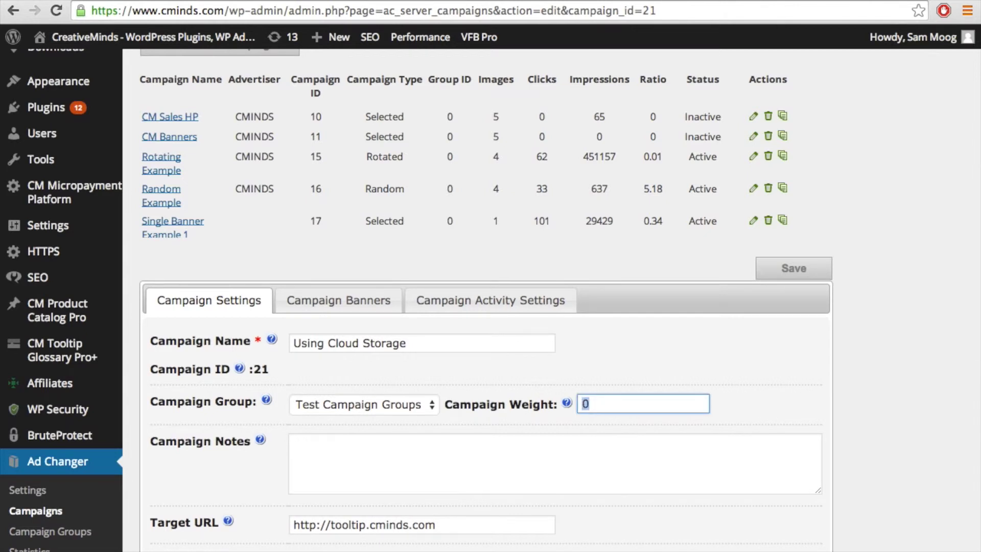
{"action": "type", "text": "0"}
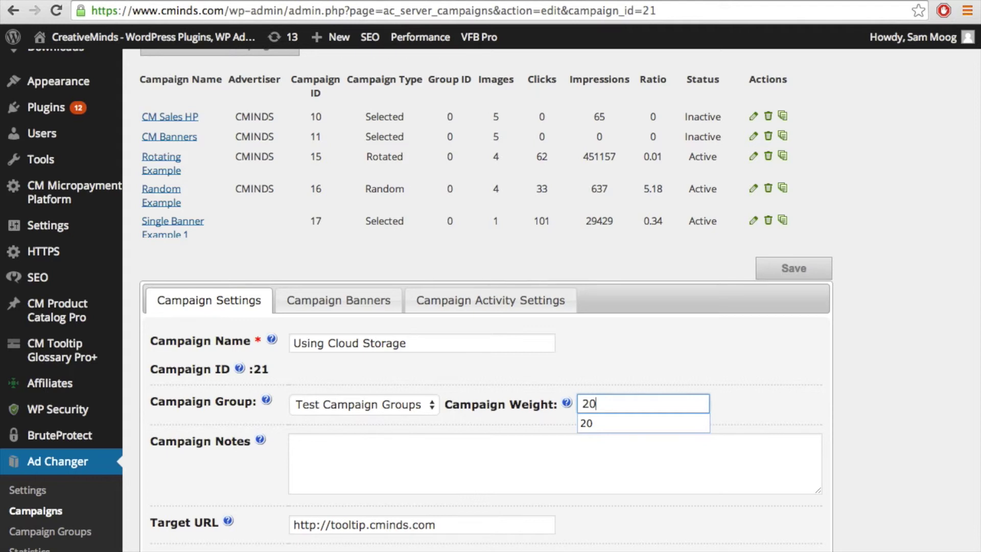
{"action": "left_click", "coordinate": [808, 272]}
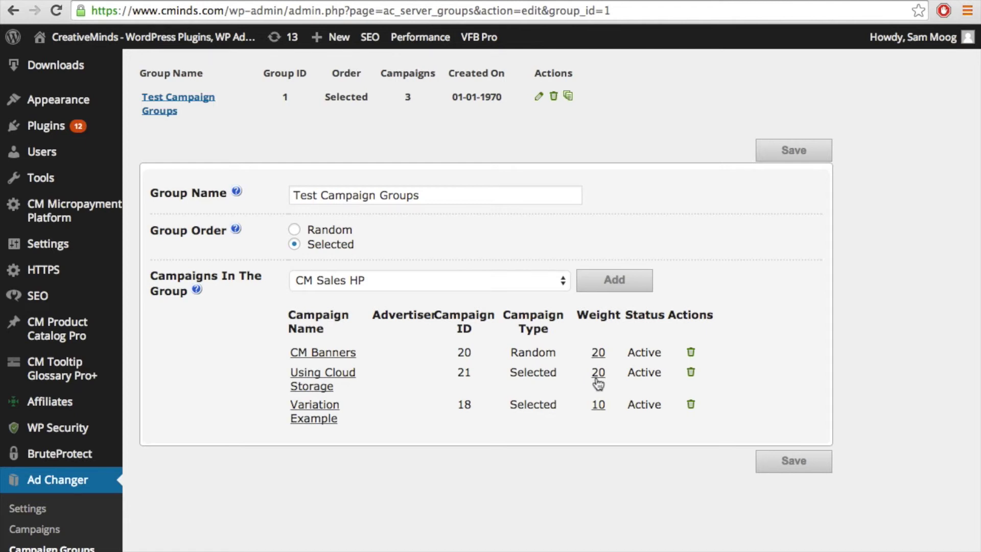
- Set Group Order to Random and pick Rotating Example from the campaigns dropdown
{"action": "left_click", "coordinate": [295, 229]}
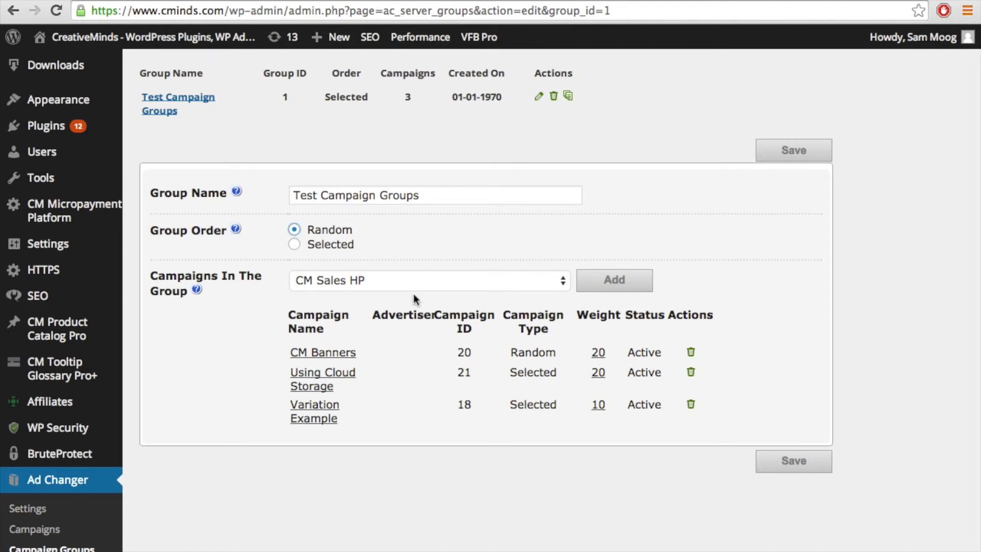
{"action": "left_click", "coordinate": [441, 280]}
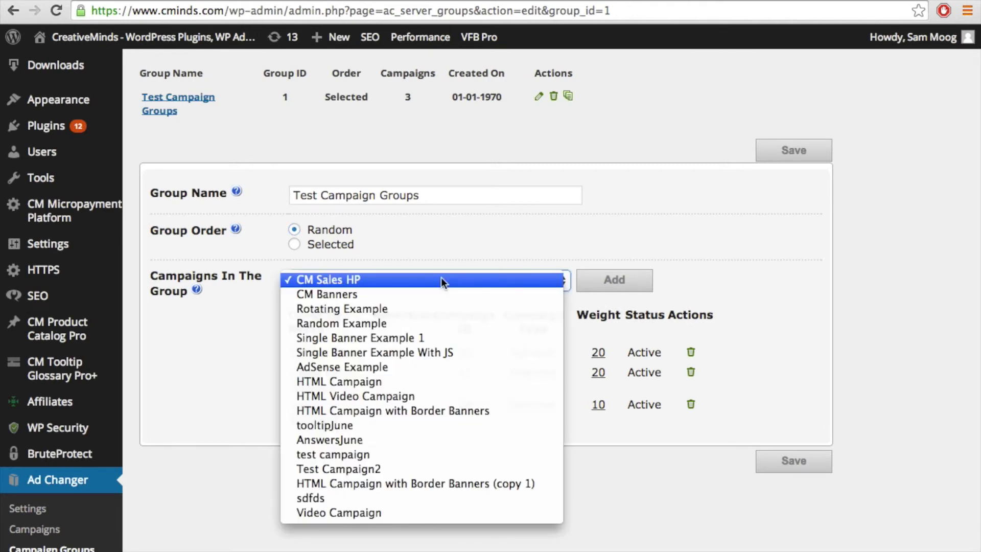
{"action": "left_click", "coordinate": [434, 308]}
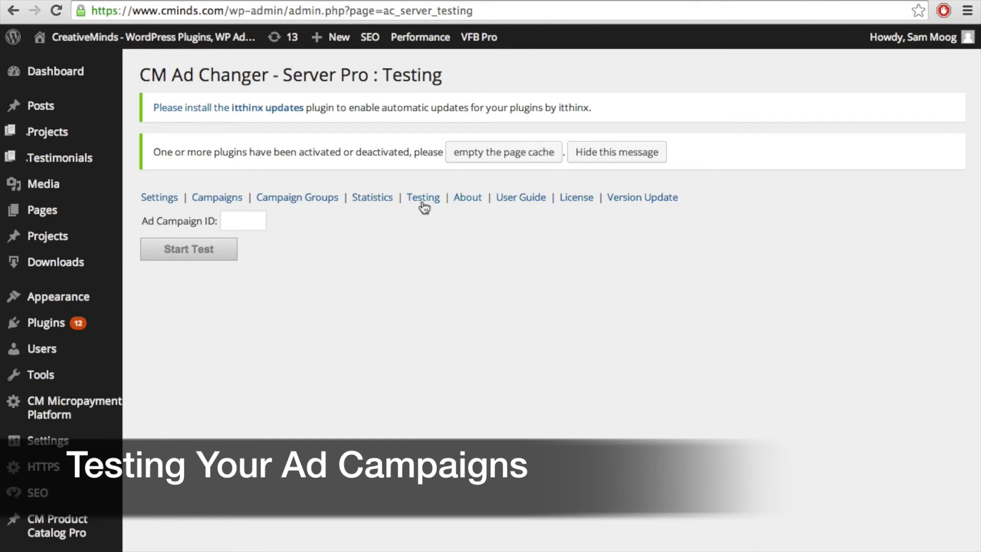
- Test campaign ID 15 and review its debug output and 300X100 banner
{"action": "left_click", "coordinate": [233, 220]}
{"action": "type", "text": "15"}
{"action": "left_click", "coordinate": [186, 253]}
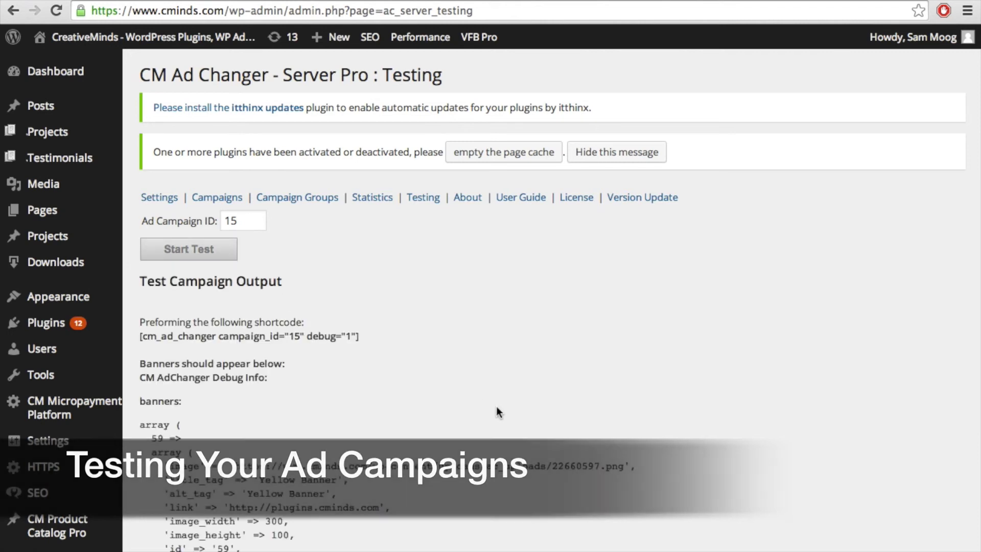
{"action": "scroll", "coordinate": [564, 441], "scroll_direction": "down", "scroll_amount": 2}
{"action": "scroll", "coordinate": [563, 435], "scroll_direction": "down", "scroll_amount": 1}
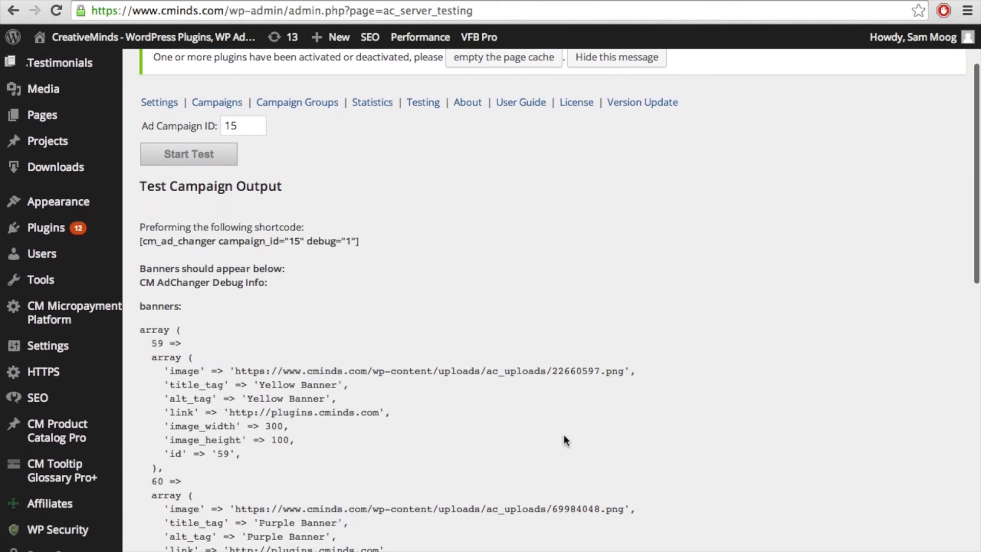
{"action": "scroll", "coordinate": [564, 434], "scroll_direction": "down", "scroll_amount": 1}
{"action": "scroll", "coordinate": [563, 435], "scroll_direction": "down", "scroll_amount": 3}
{"action": "scroll", "coordinate": [564, 435], "scroll_direction": "down", "scroll_amount": 3}
{"action": "scroll", "coordinate": [564, 435], "scroll_direction": "down", "scroll_amount": 2}
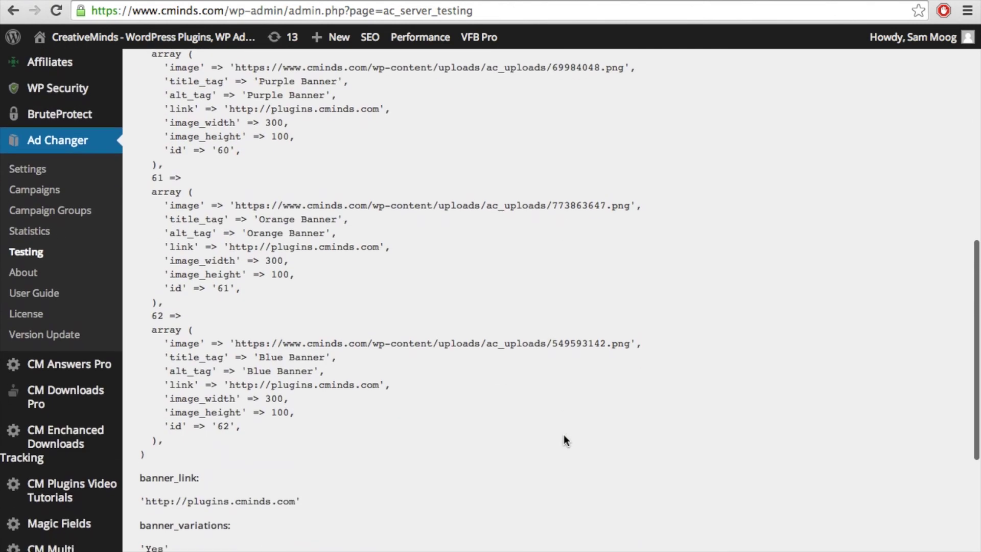
{"action": "scroll", "coordinate": [564, 435], "scroll_direction": "down", "scroll_amount": 2}
{"action": "scroll", "coordinate": [563, 435], "scroll_direction": "down", "scroll_amount": 1}
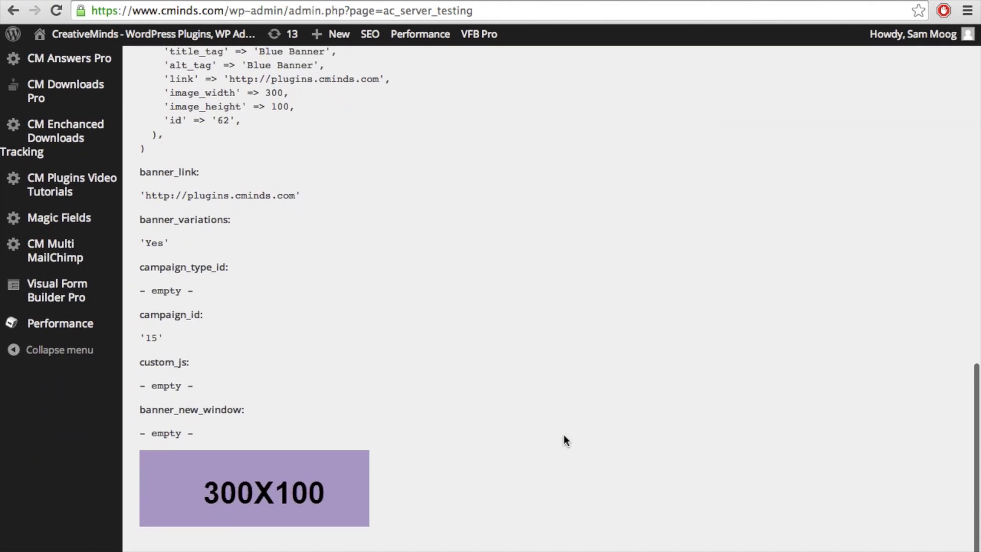